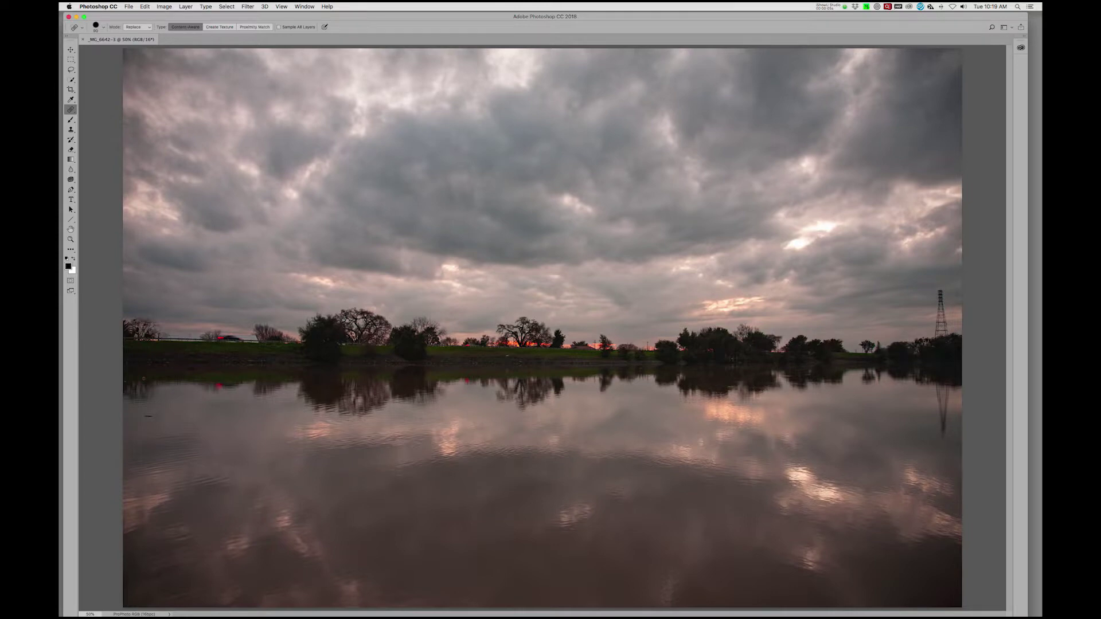
# Open Color Settings from the Edit menu, showing North America General Purpose 2.
pyautogui.click(144, 7)
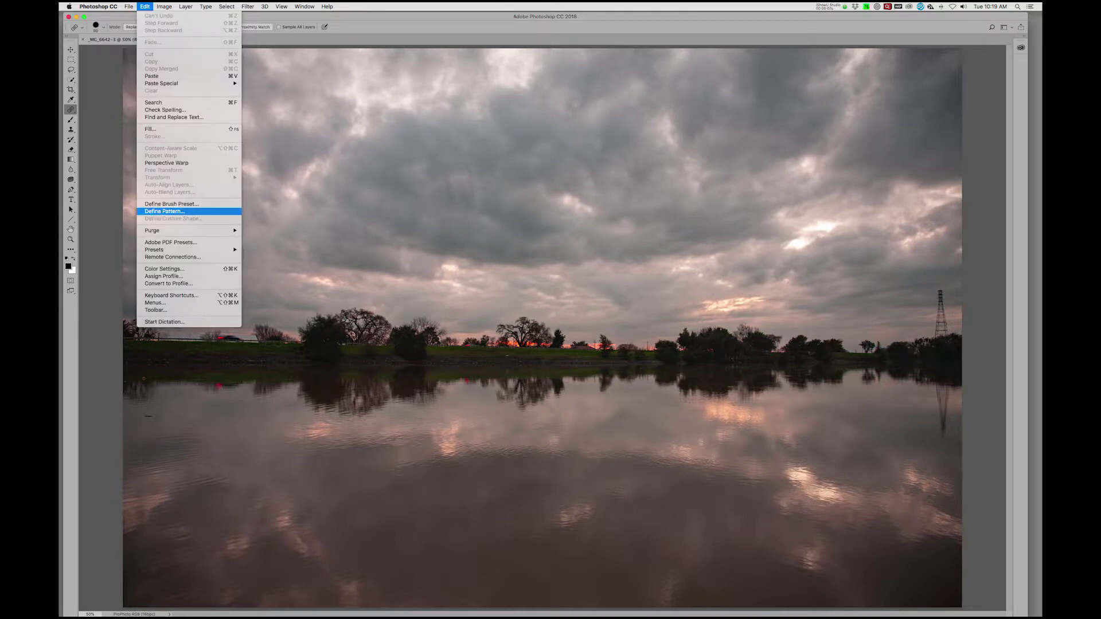
pyautogui.click(164, 269)
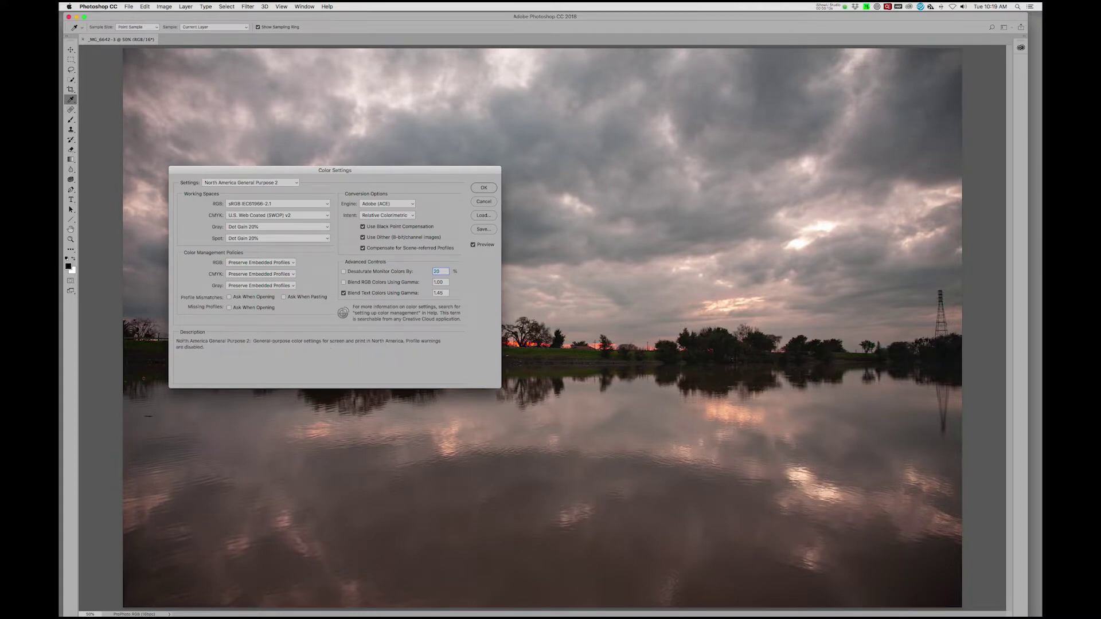
# Switch the Settings preset to North America Prepress 2.
pyautogui.click(249, 183)
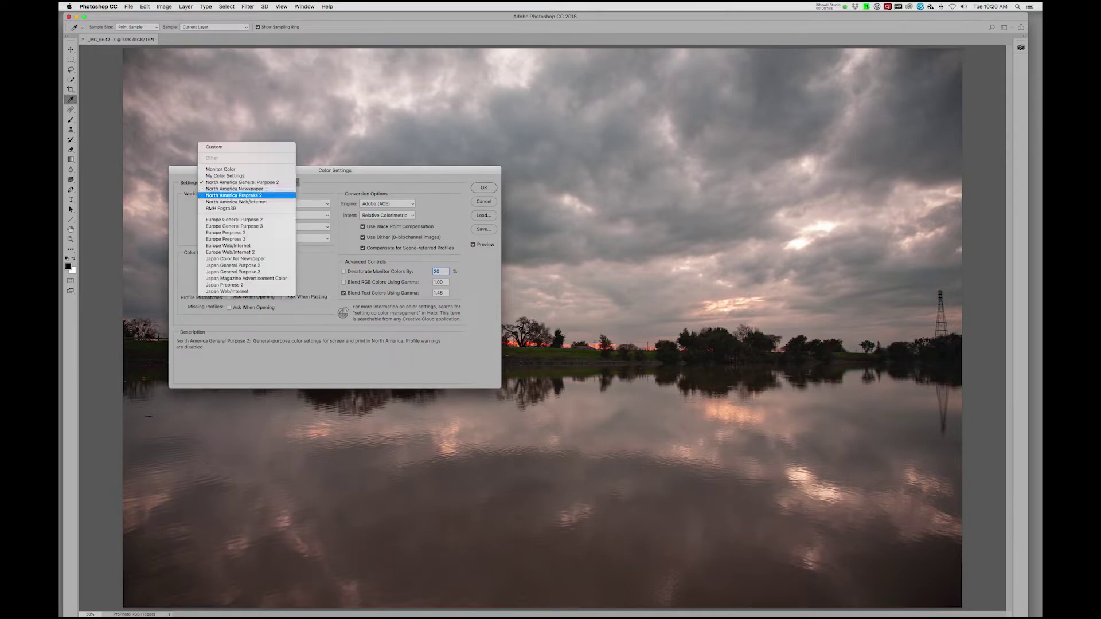
pyautogui.click(245, 196)
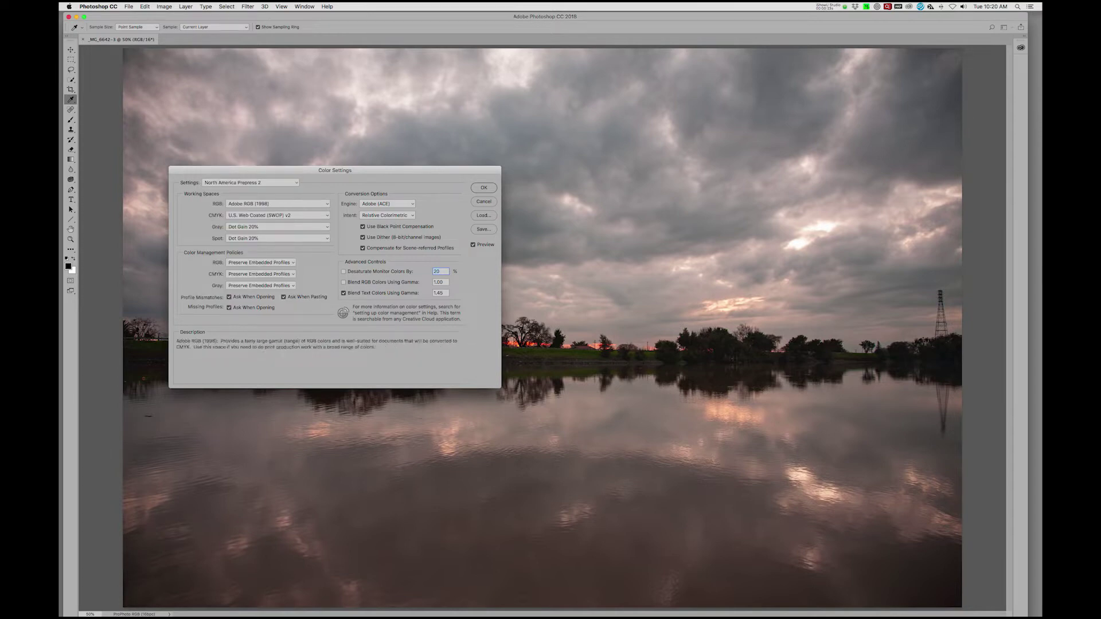
# Change the RGB working space from Adobe RGB (1998) to ProPhoto RGB.
pyautogui.click(278, 204)
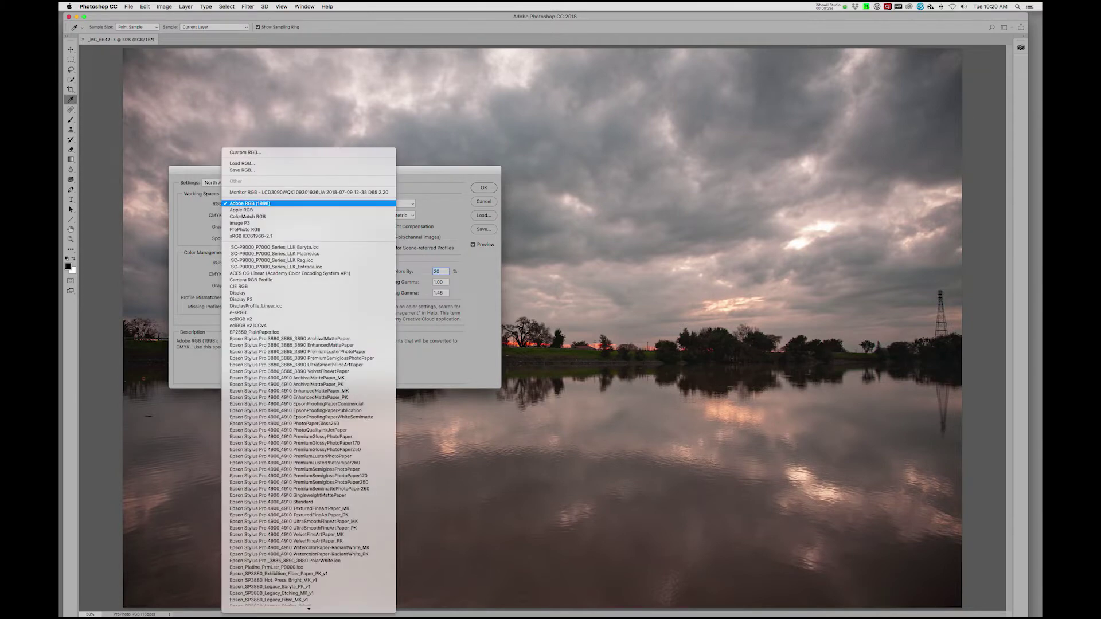
pyautogui.click(378, 229)
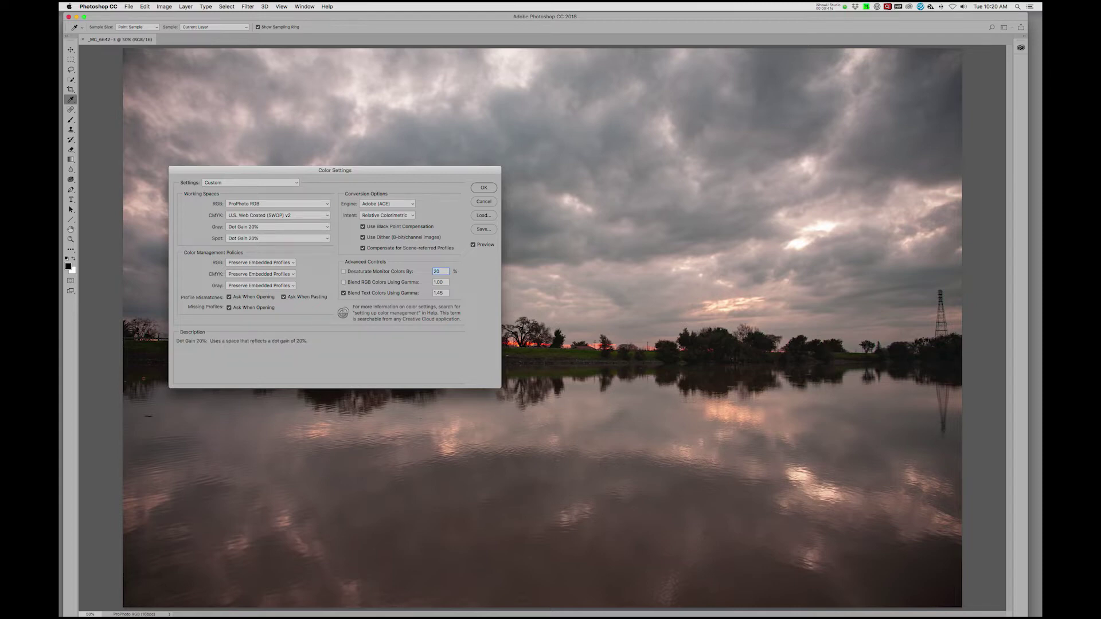
# Replace the Dot Gain 20% Gray working space with Gray Gamma 1.8.
pyautogui.click(275, 226)
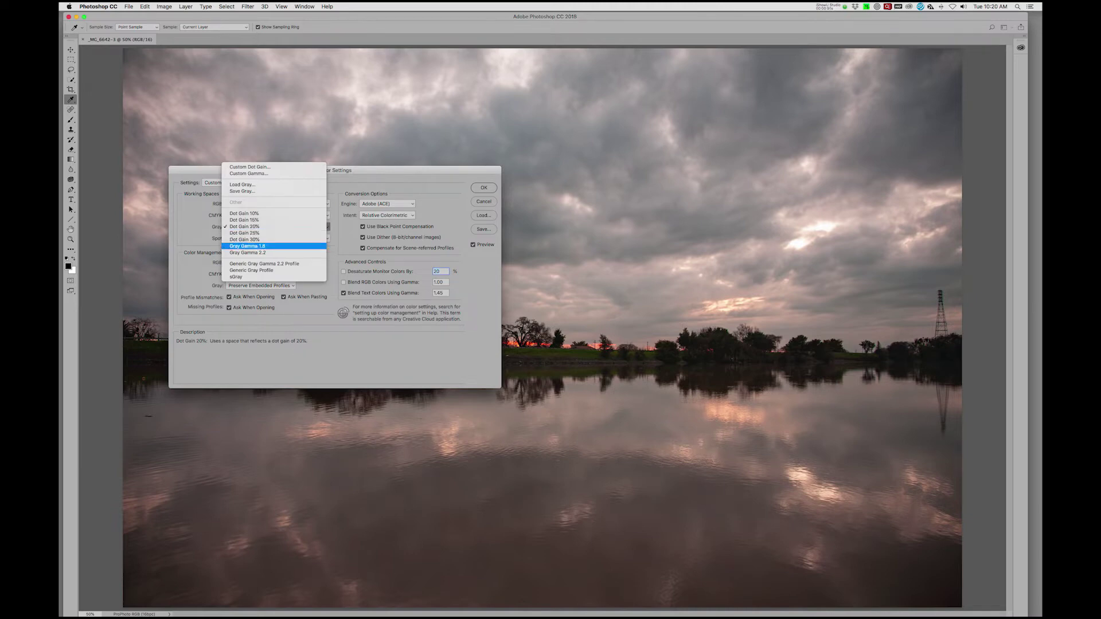
pyautogui.click(275, 246)
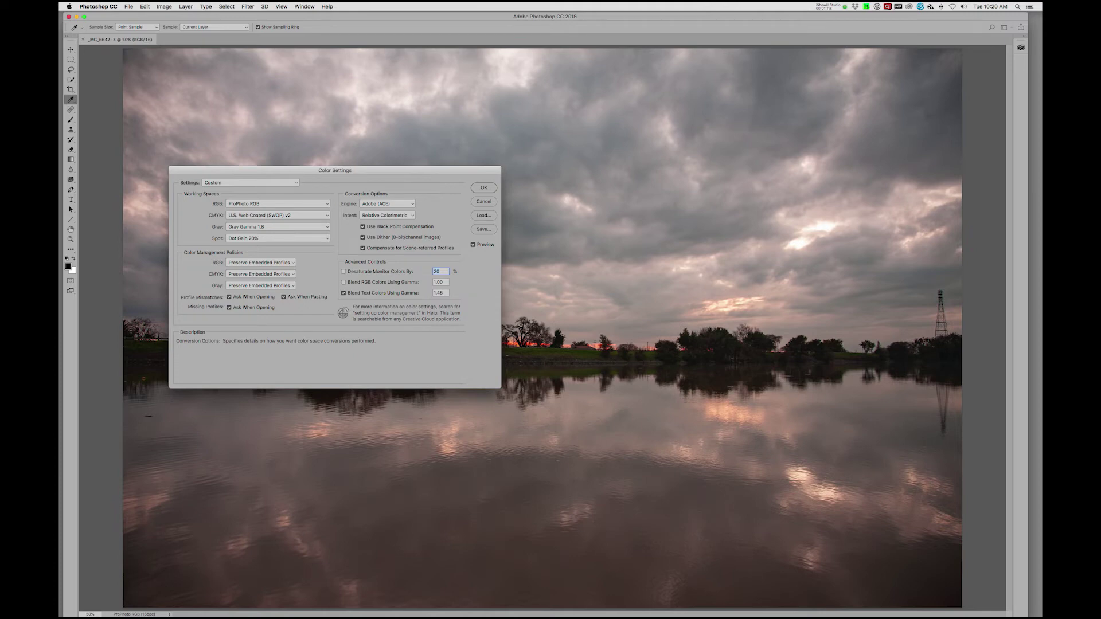
# Save the custom colour settings as Color Settings.csf.
pyautogui.click(483, 229)
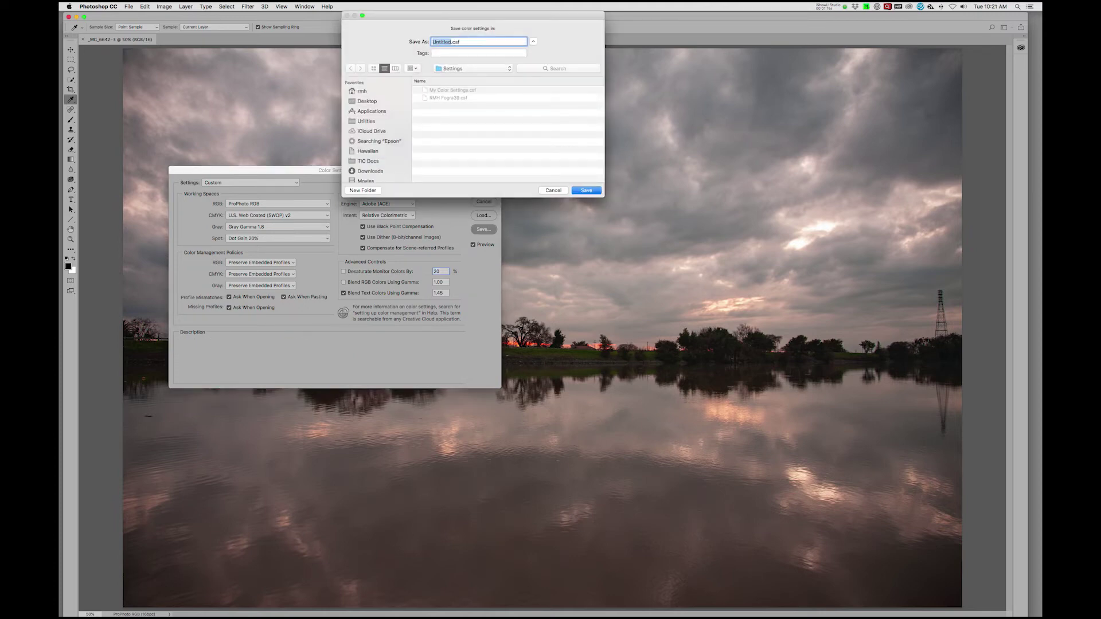
pyautogui.write('Color')
pyautogui.write(' Setti')
pyautogui.write('ng.cs')
pyautogui.press('Return')
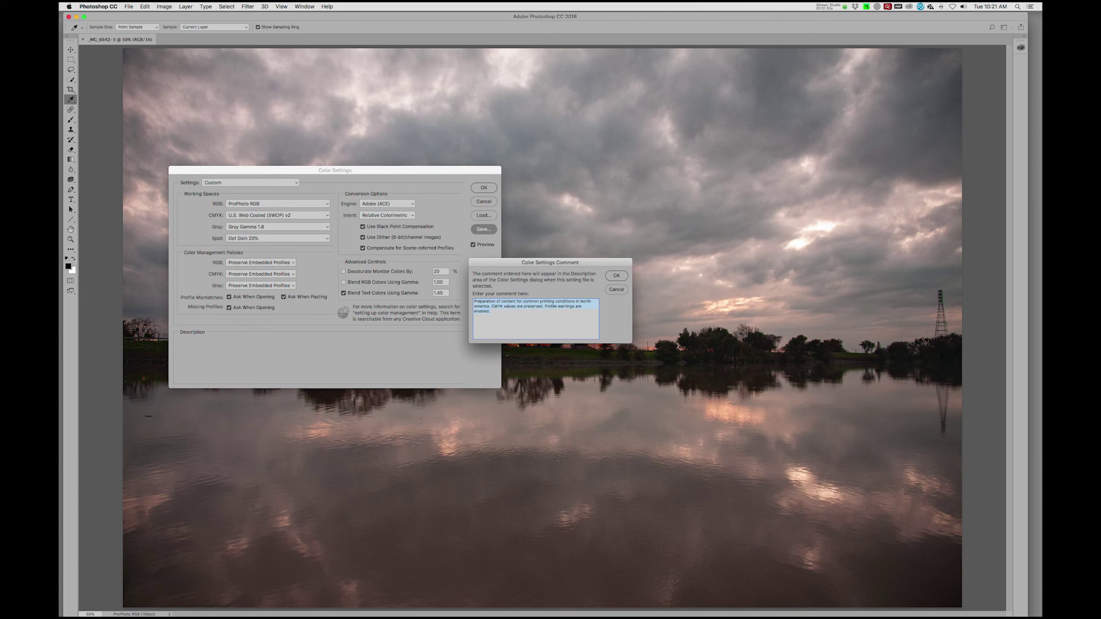
# Accept the default preset comment to finish saving the Color Settings preset.
pyautogui.click(616, 276)
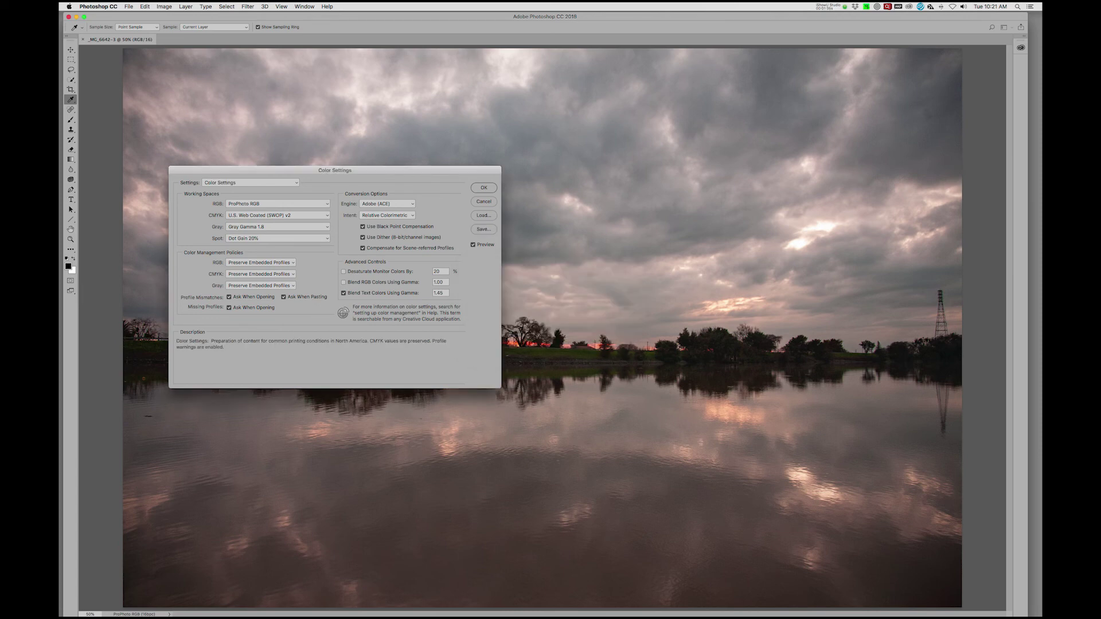